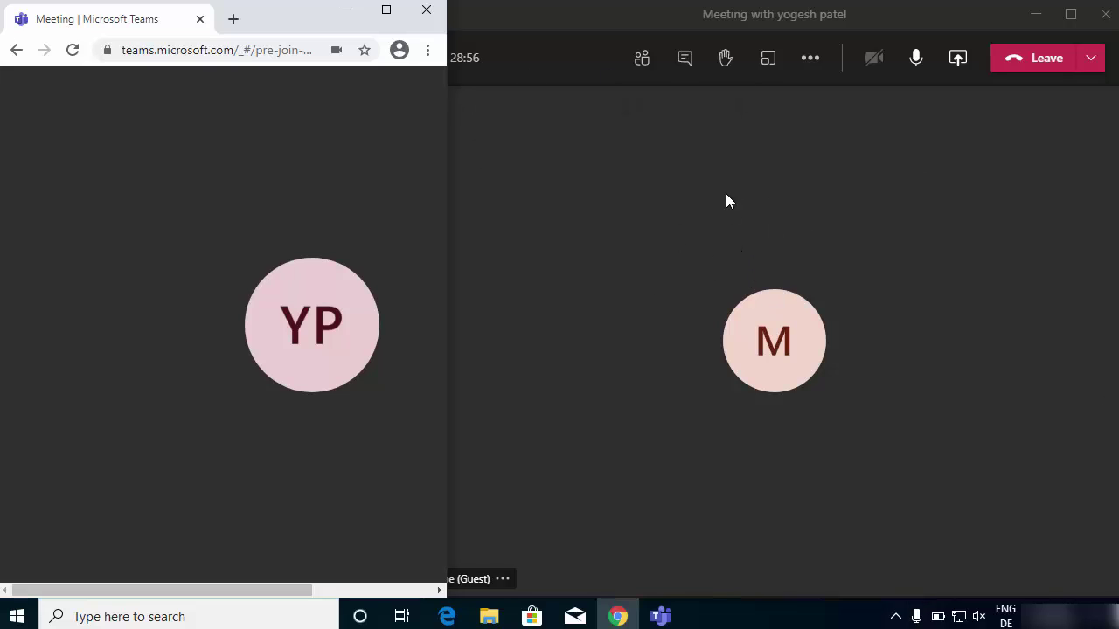
Switch between the Teams meeting window, the Chrome guest view and the Edge presentation window.
{"action": "left_click", "coordinate": [698, 235]}
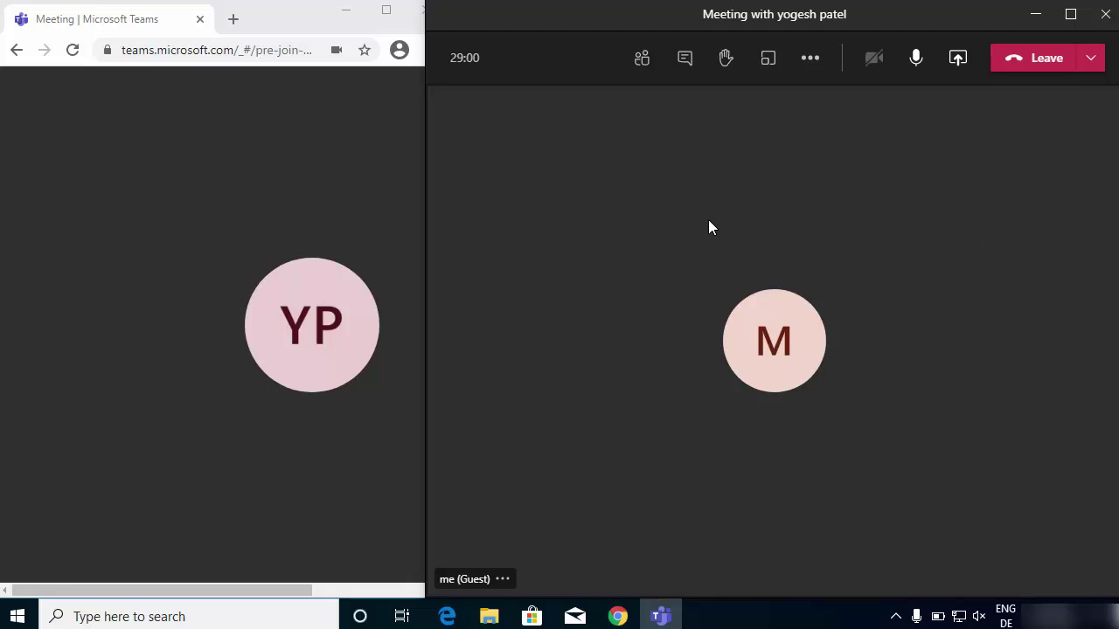
{"action": "left_click", "coordinate": [223, 179]}
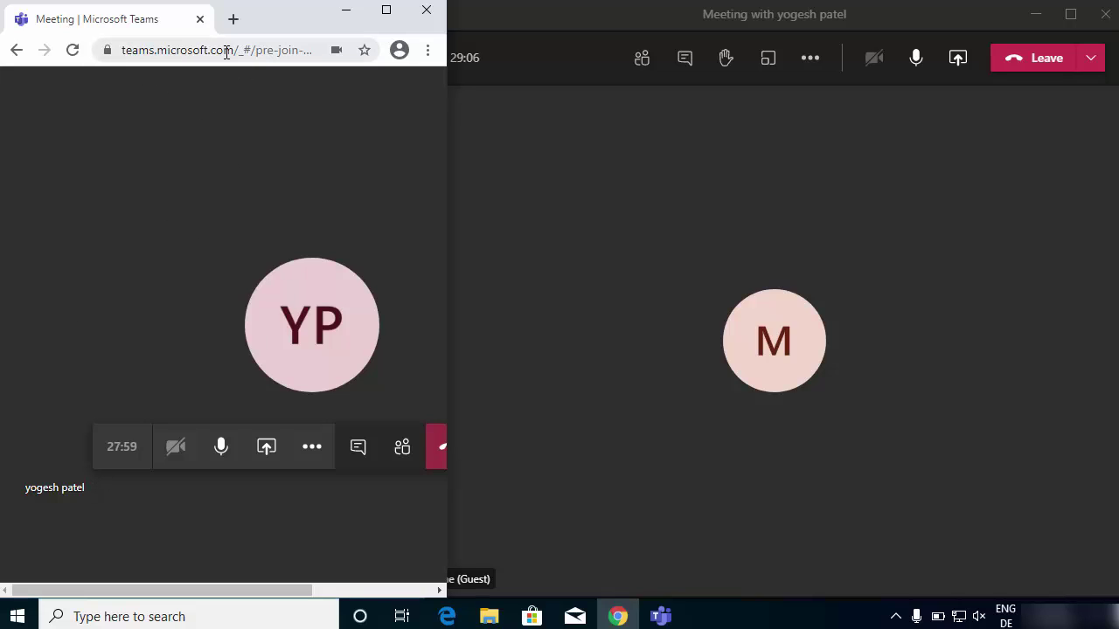
{"action": "left_click", "coordinate": [799, 295]}
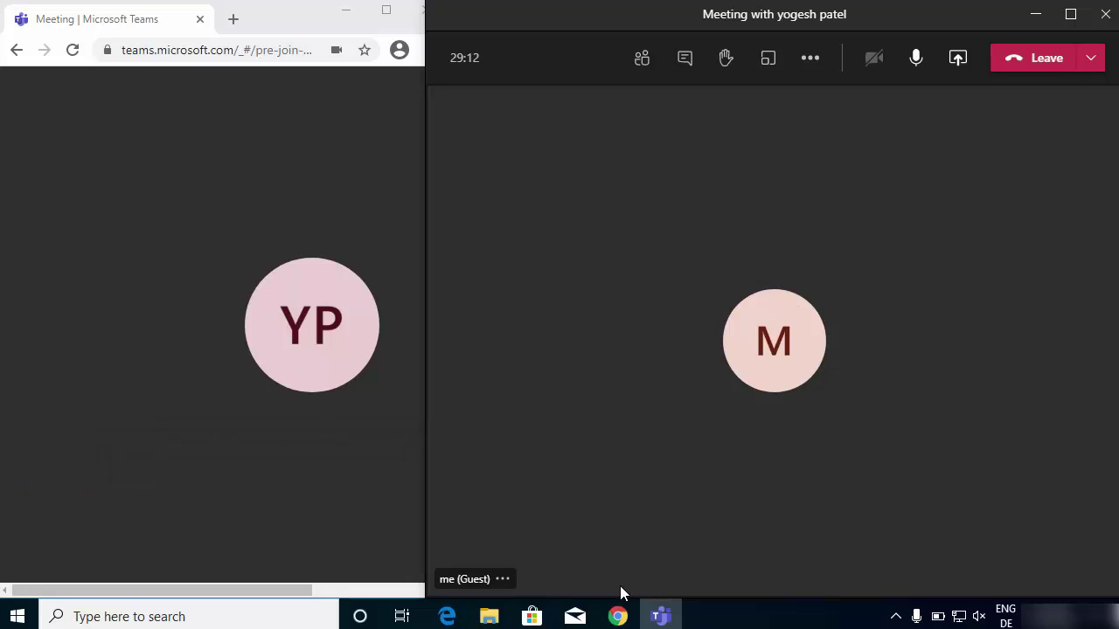
{"action": "left_click", "coordinate": [447, 616]}
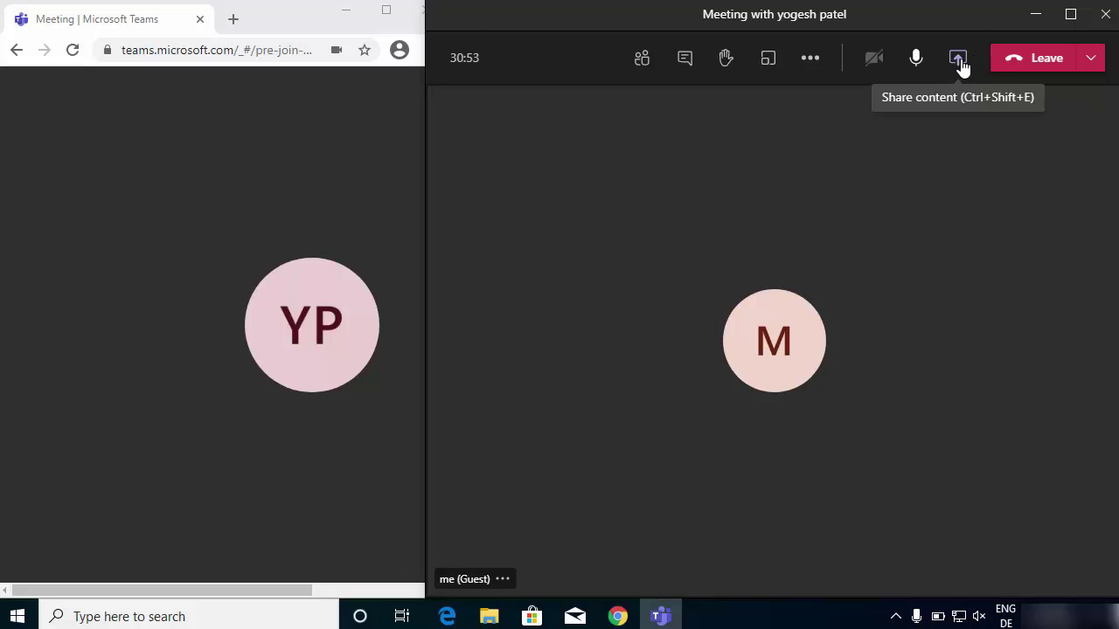
Share the samplepptx browser window in the meeting and check it in the guest's Chrome view.
{"action": "left_click", "coordinate": [958, 59]}
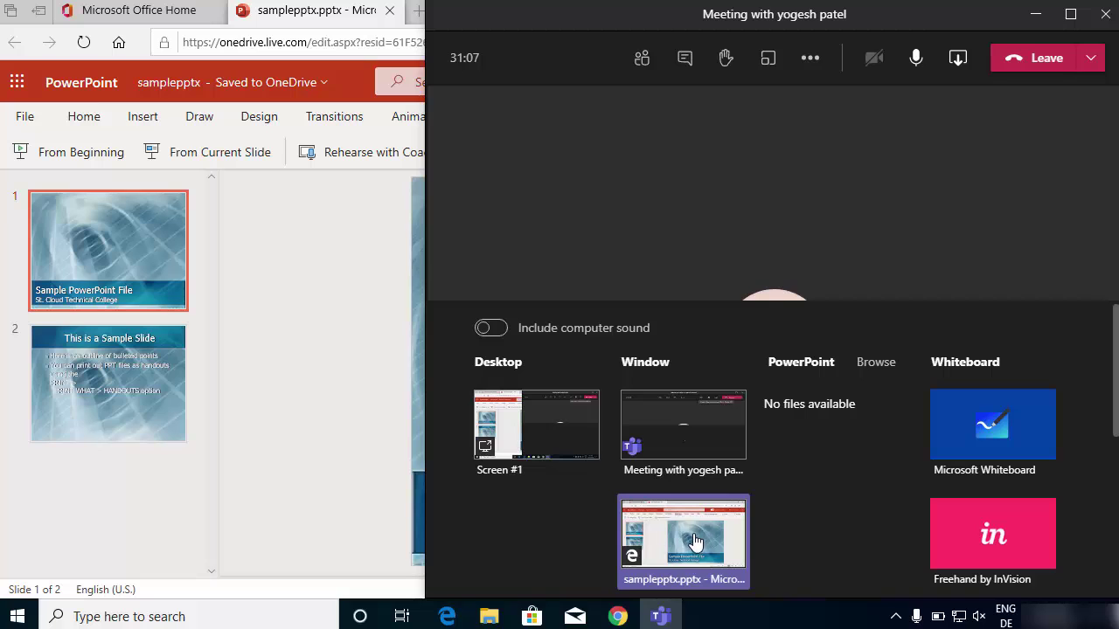
{"action": "left_click", "coordinate": [696, 542]}
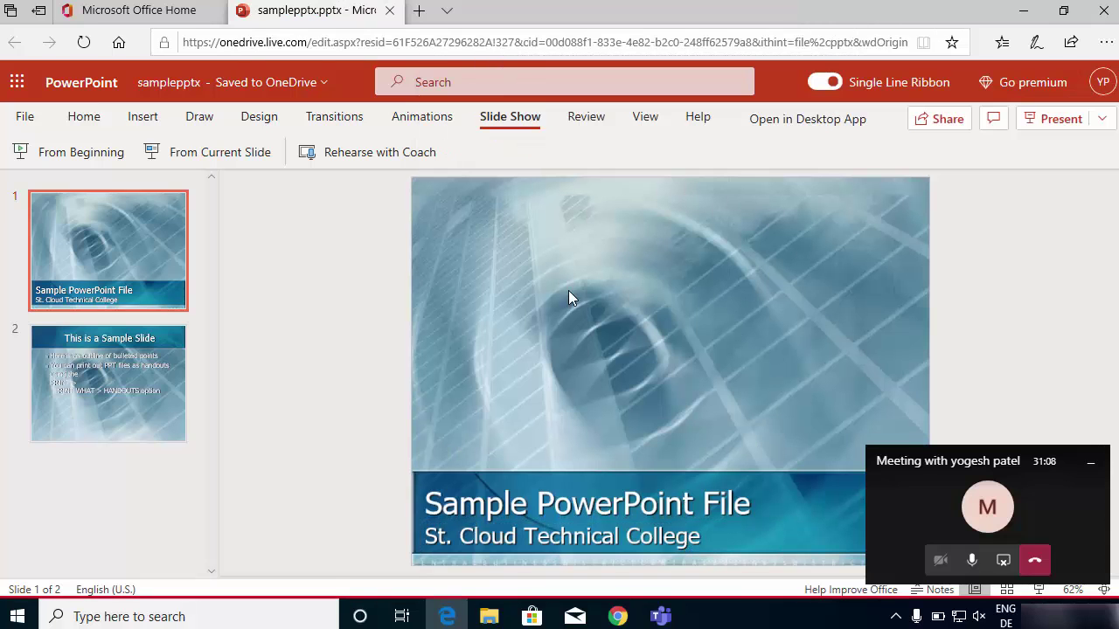
{"action": "left_click", "coordinate": [618, 616]}
Maximize the guest's Chrome view, then start the samplepptx slide show from the beginning.
{"action": "mouse_move", "coordinate": [268, 316]}
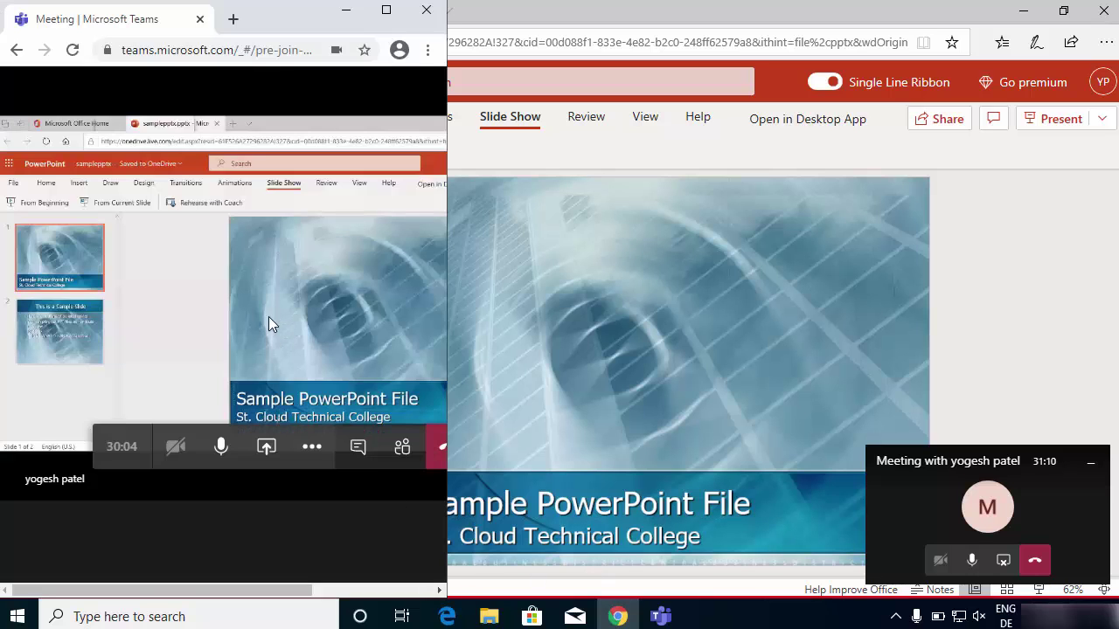
{"action": "left_click", "coordinate": [385, 12]}
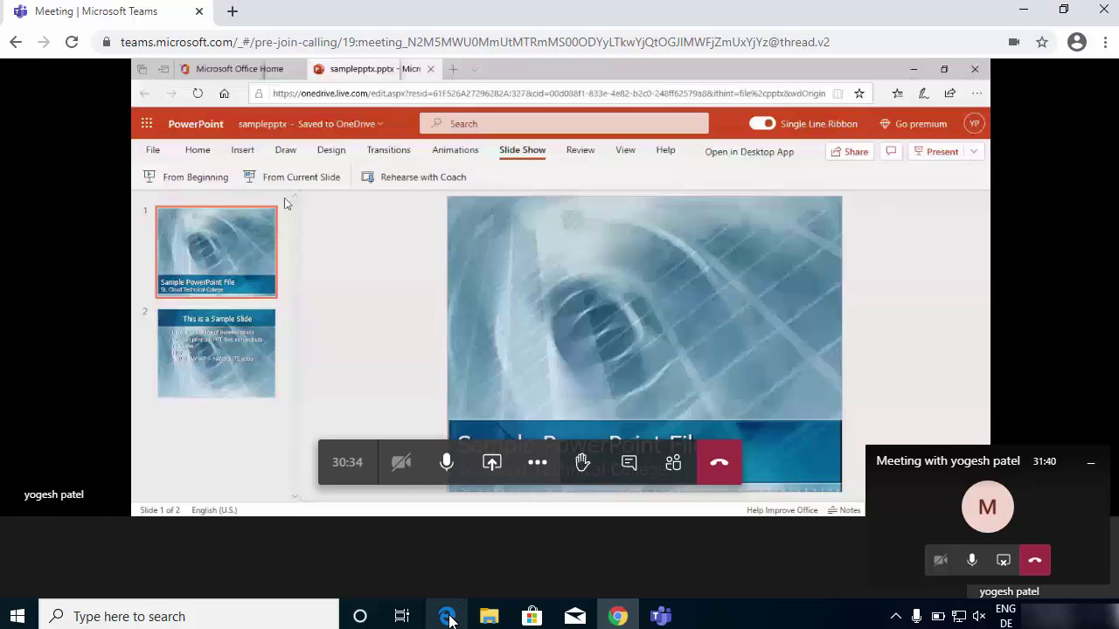
{"action": "left_click", "coordinate": [448, 616]}
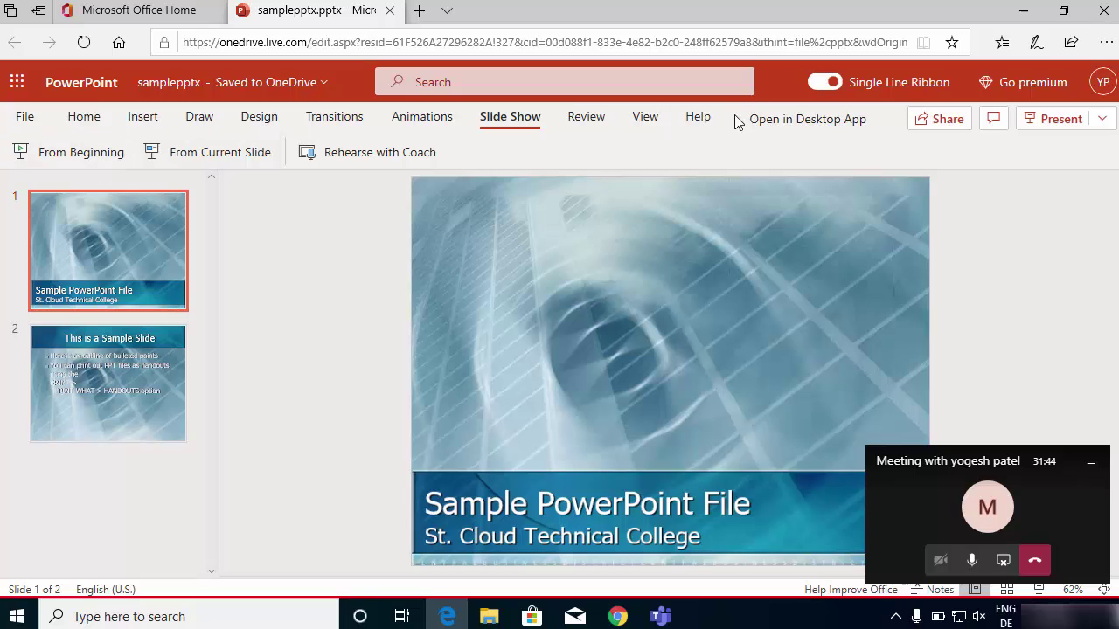
{"action": "left_click", "coordinate": [61, 150]}
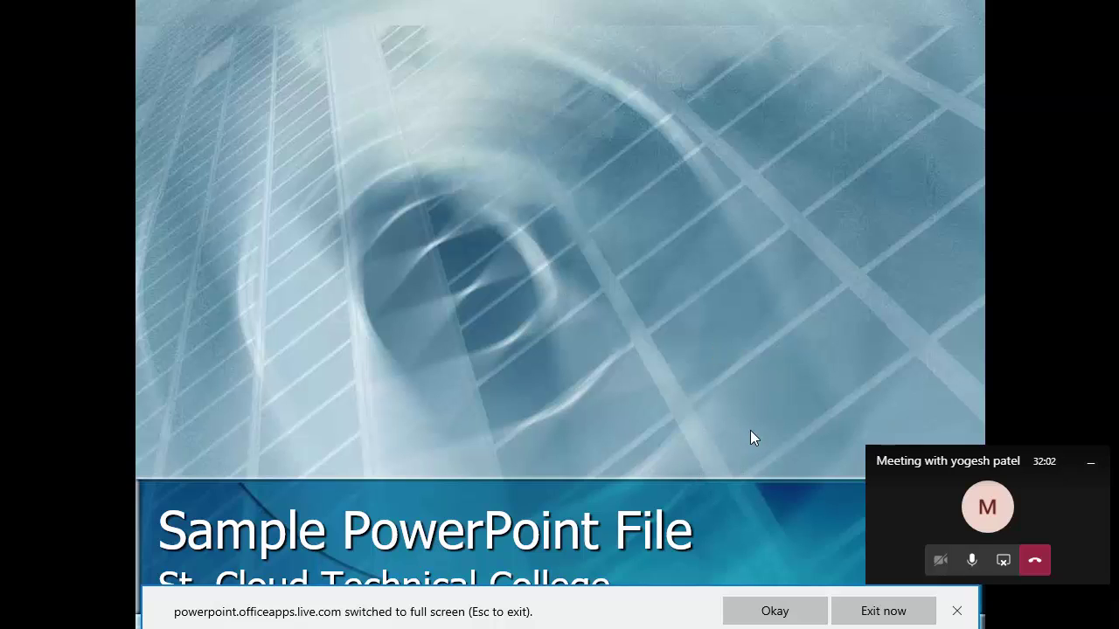
Exit the full-screen slide show and bring up the Teams share-content options.
{"action": "left_click", "coordinate": [870, 616]}
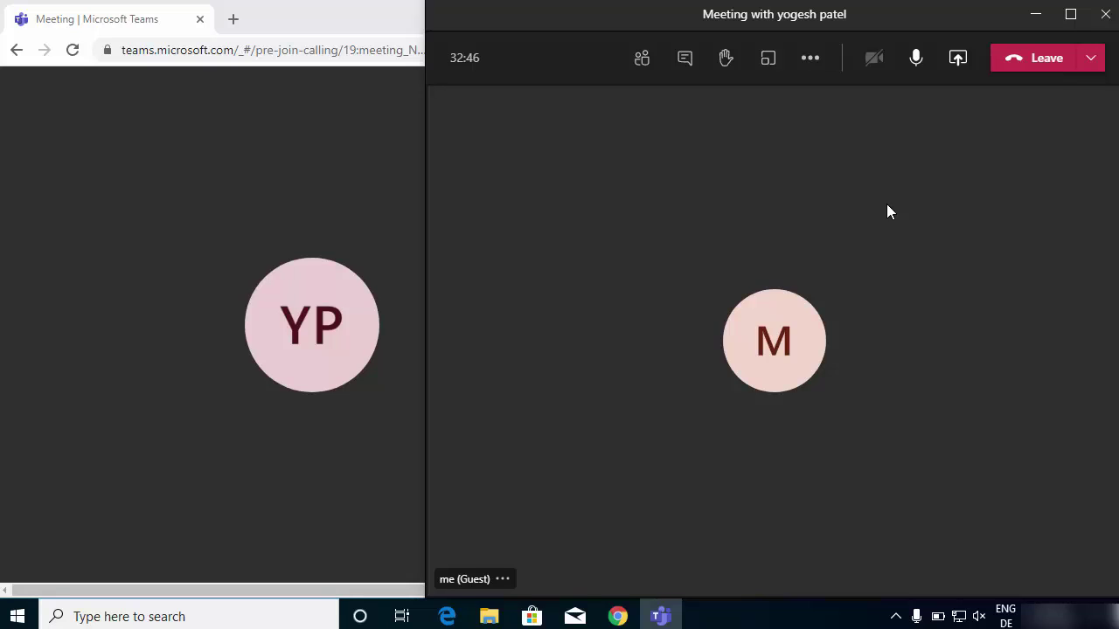
{"action": "left_click", "coordinate": [954, 66]}
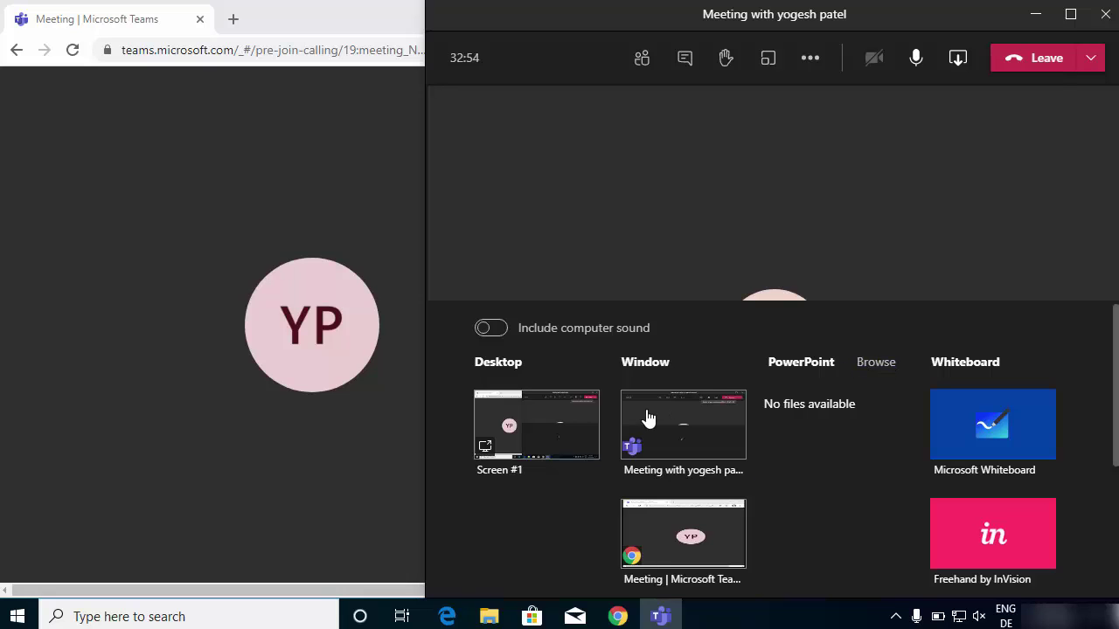
Upload and present lecture-a-java-review.ppt from Downloads through PowerPoint Live.
{"action": "left_click", "coordinate": [874, 367]}
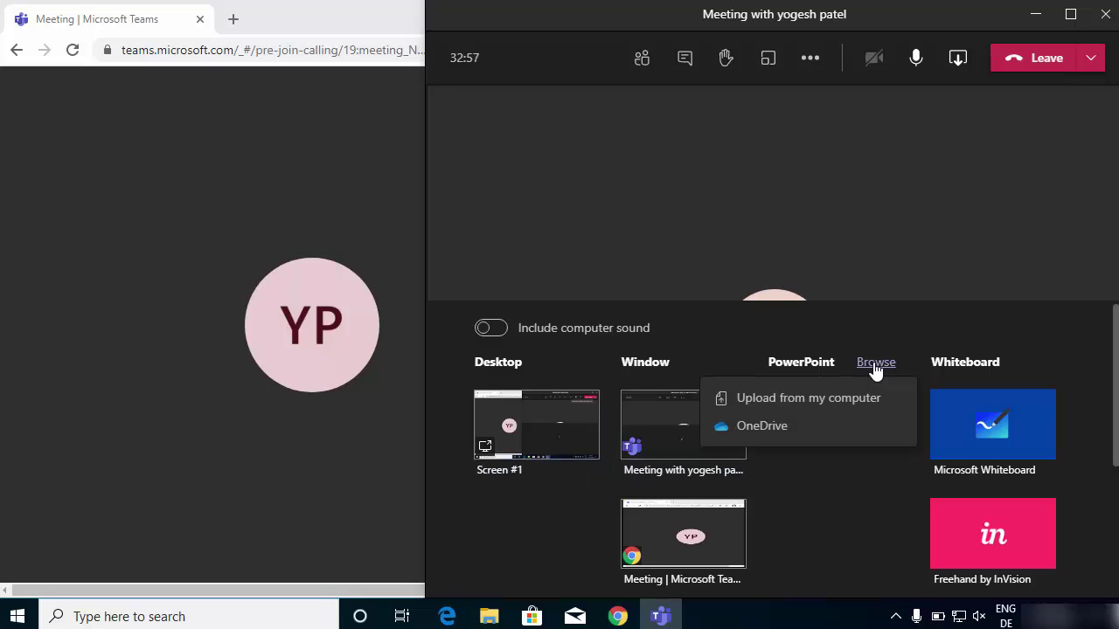
{"action": "left_click", "coordinate": [809, 400]}
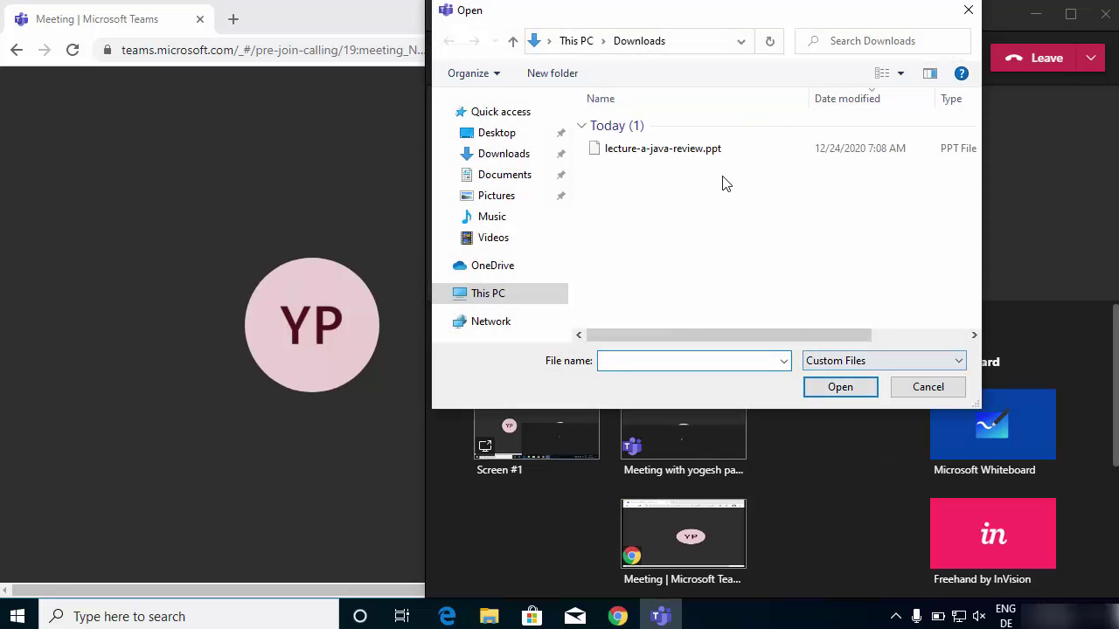
{"action": "left_click", "coordinate": [680, 161]}
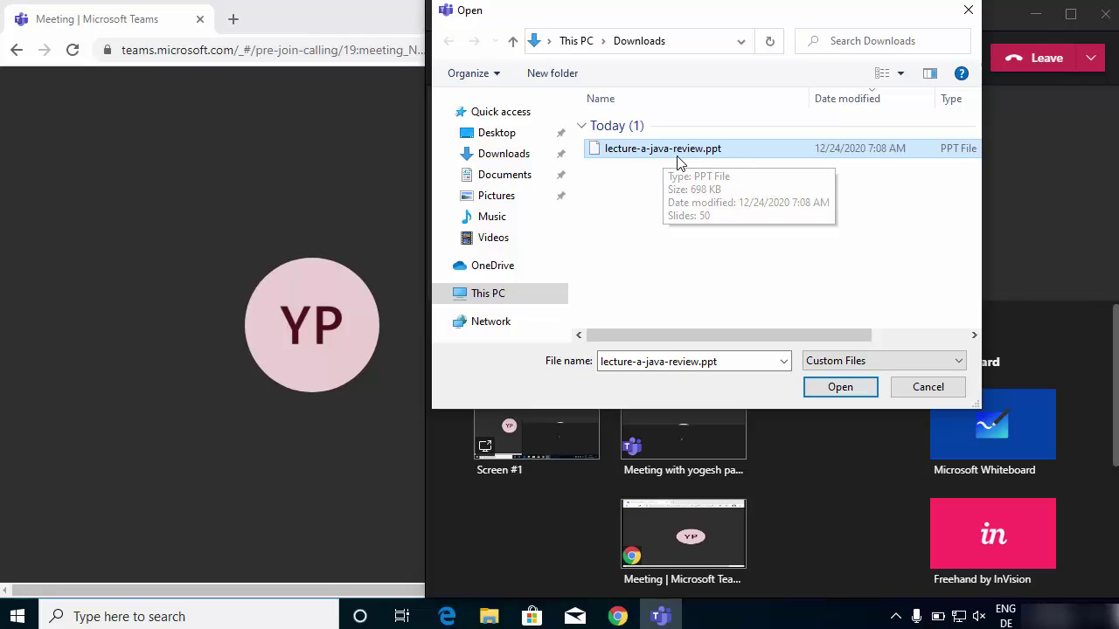
{"action": "left_click", "coordinate": [836, 391]}
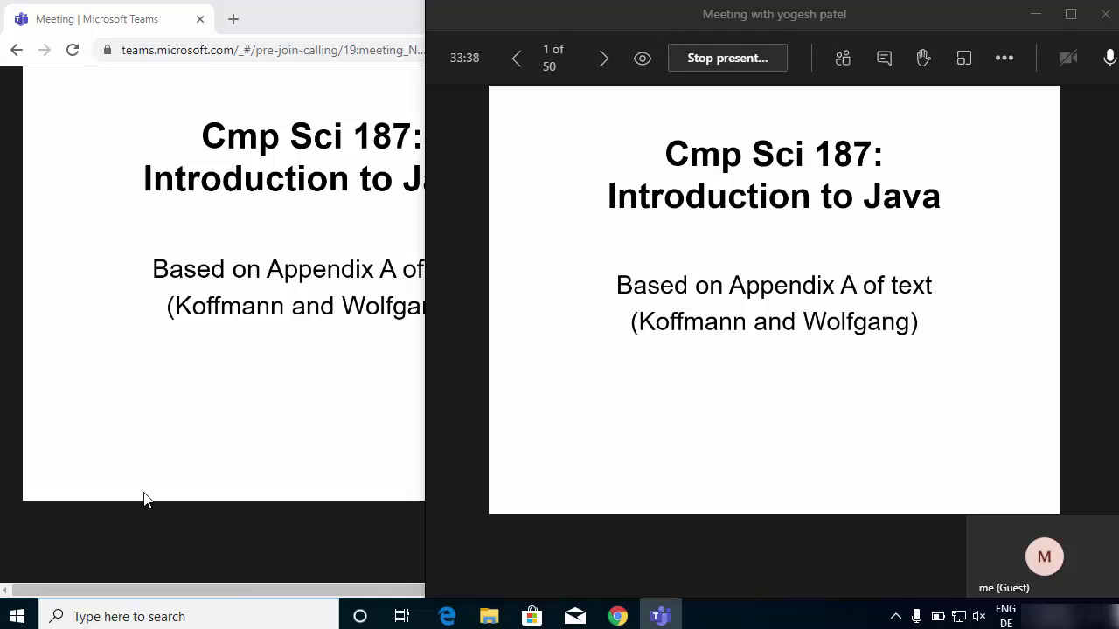
Check the guest view, then advance the Java lecture past slides 2–4 to slide 6, Classes and Objects.
{"action": "left_click", "coordinate": [145, 531]}
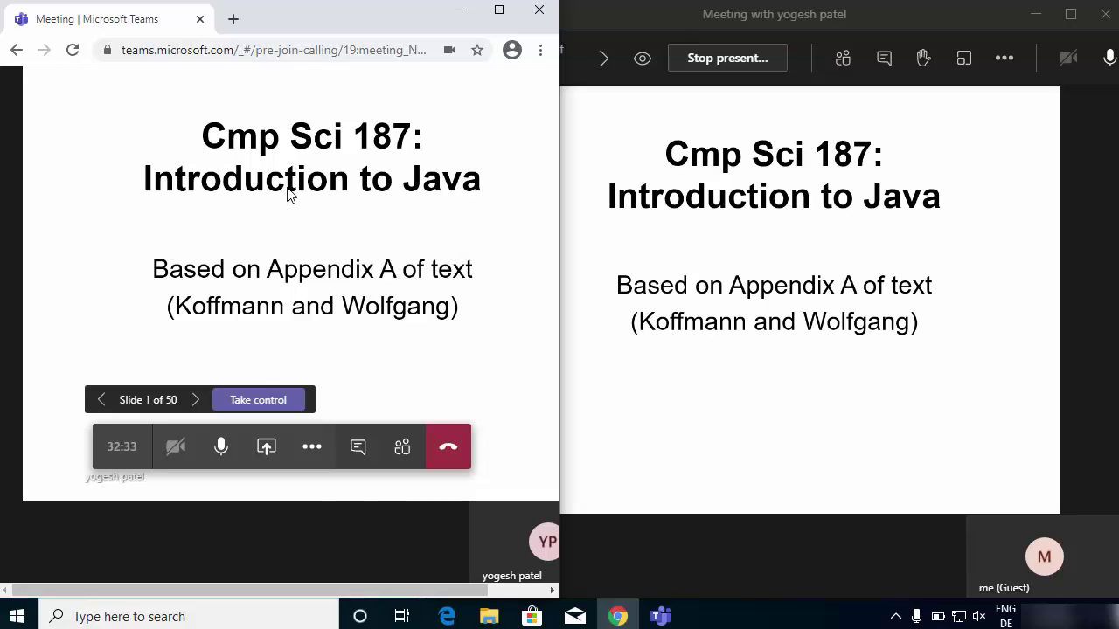
{"action": "left_click", "coordinate": [841, 350]}
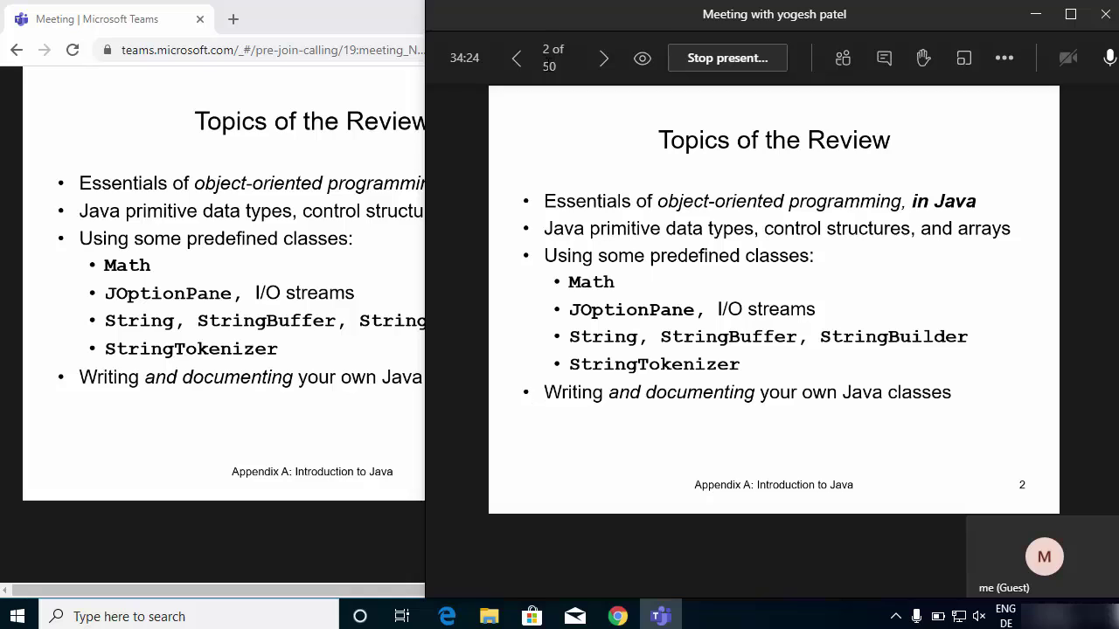
{"action": "left_click", "coordinate": [601, 61]}
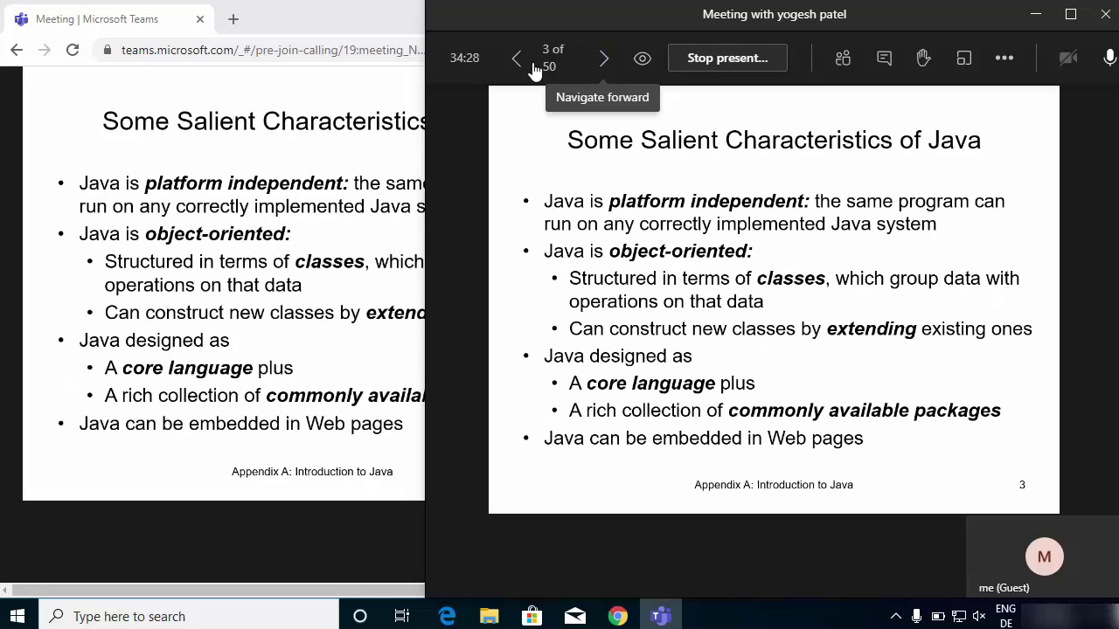
{"action": "left_click", "coordinate": [603, 61]}
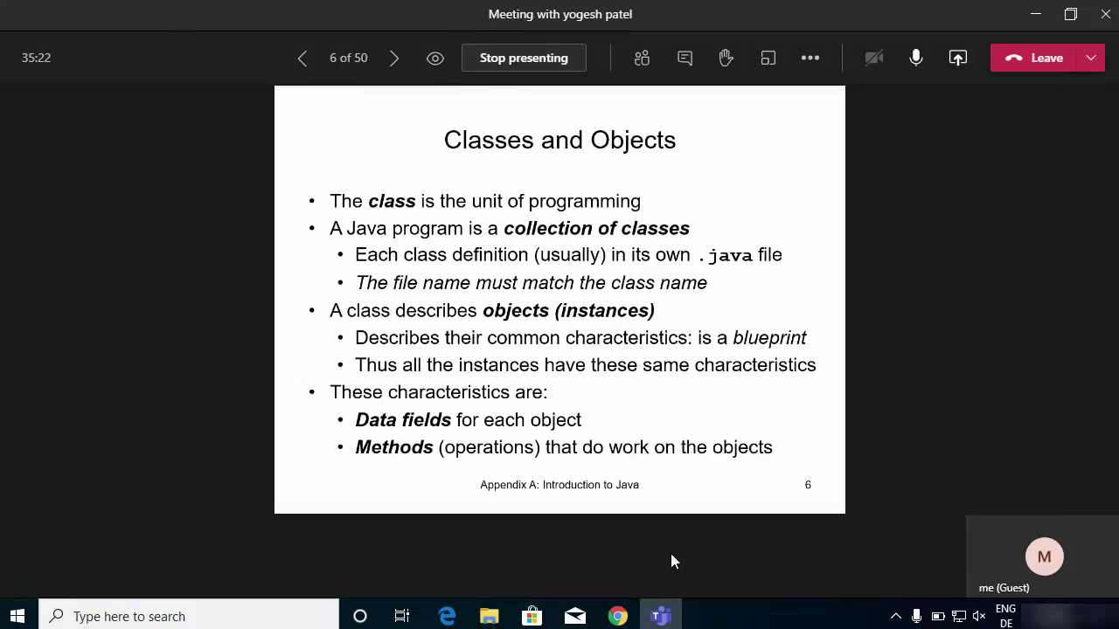
In the participant's Chrome view, browse ahead privately through slides 7 and 8 to slide 9.
{"action": "left_click", "coordinate": [618, 616]}
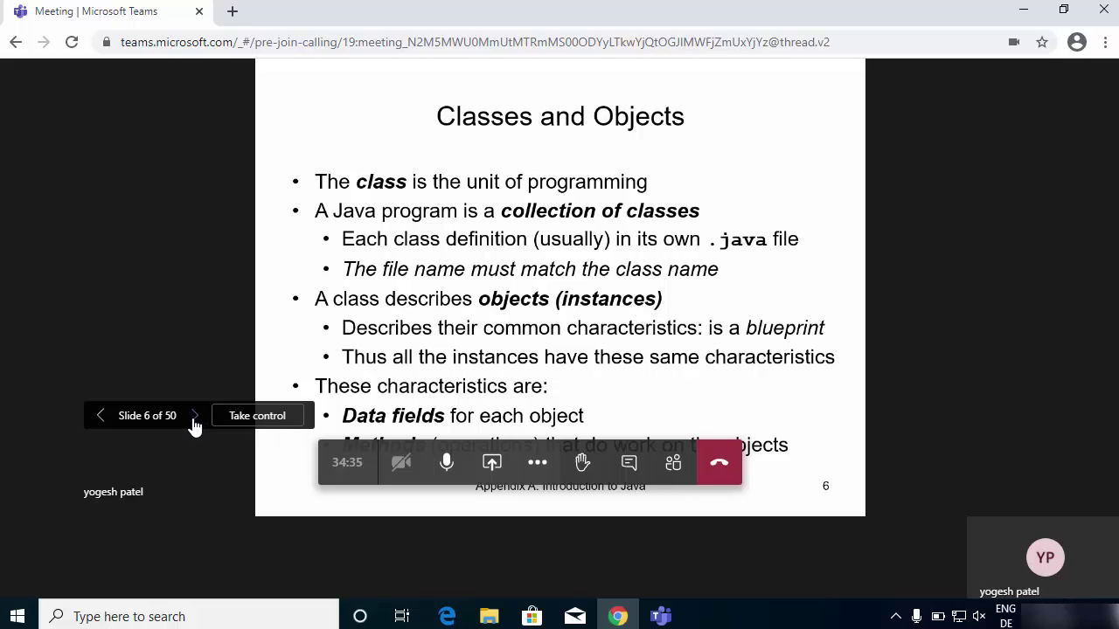
{"action": "left_click", "coordinate": [195, 417]}
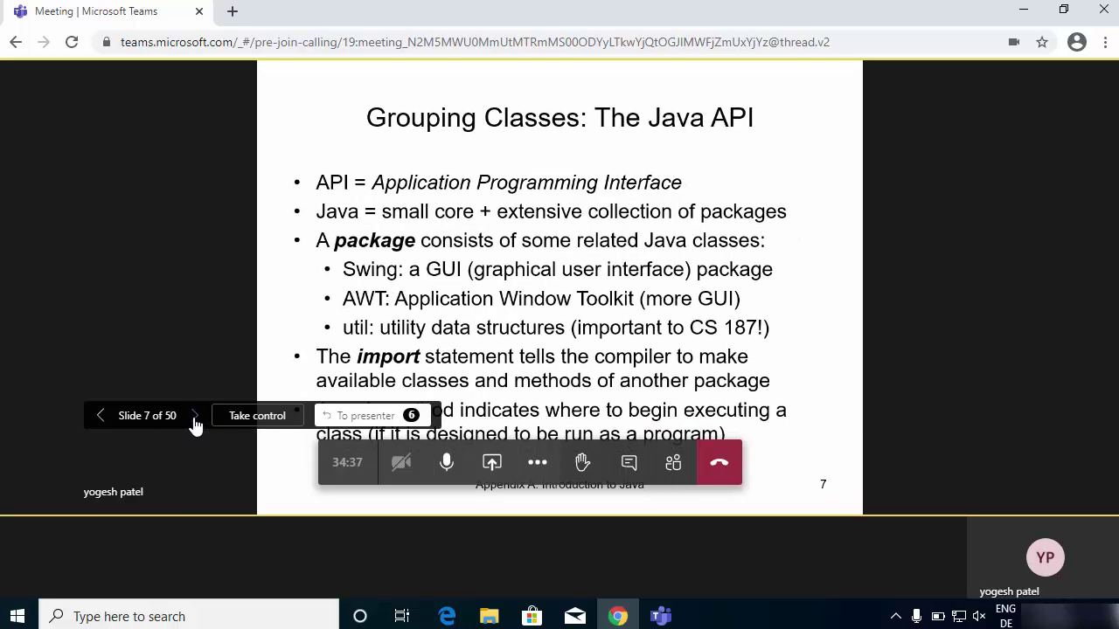
{"action": "left_click", "coordinate": [195, 417]}
{"action": "left_click", "coordinate": [195, 419]}
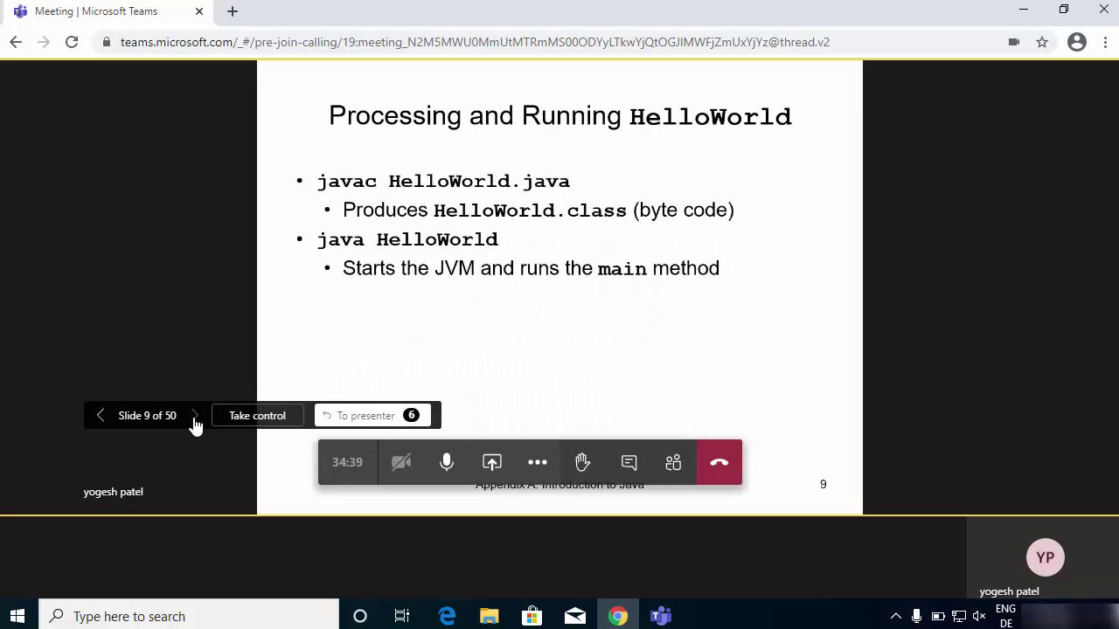
Compare views and return to the presenter's Teams window, still on slide 6.
{"action": "left_click", "coordinate": [661, 617]}
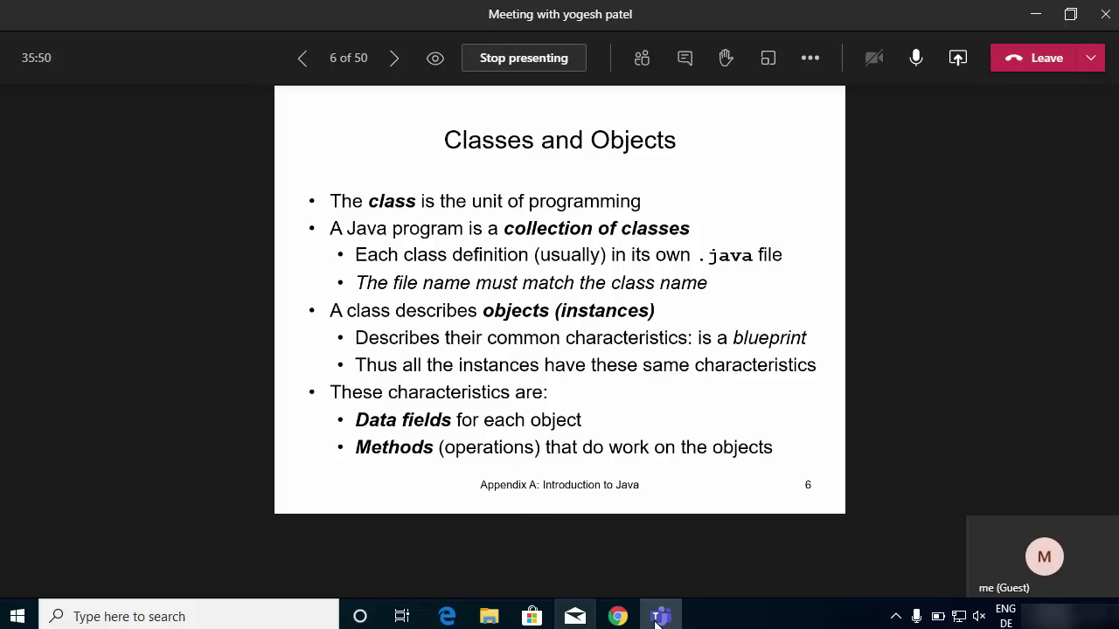
{"action": "left_click", "coordinate": [618, 616]}
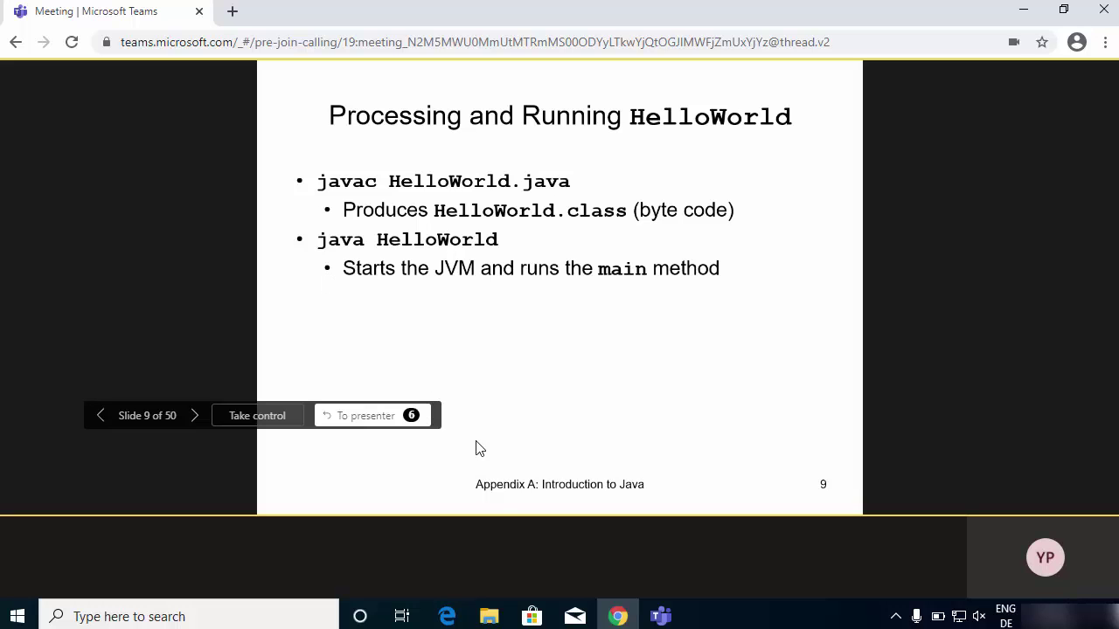
{"action": "left_click", "coordinate": [673, 617]}
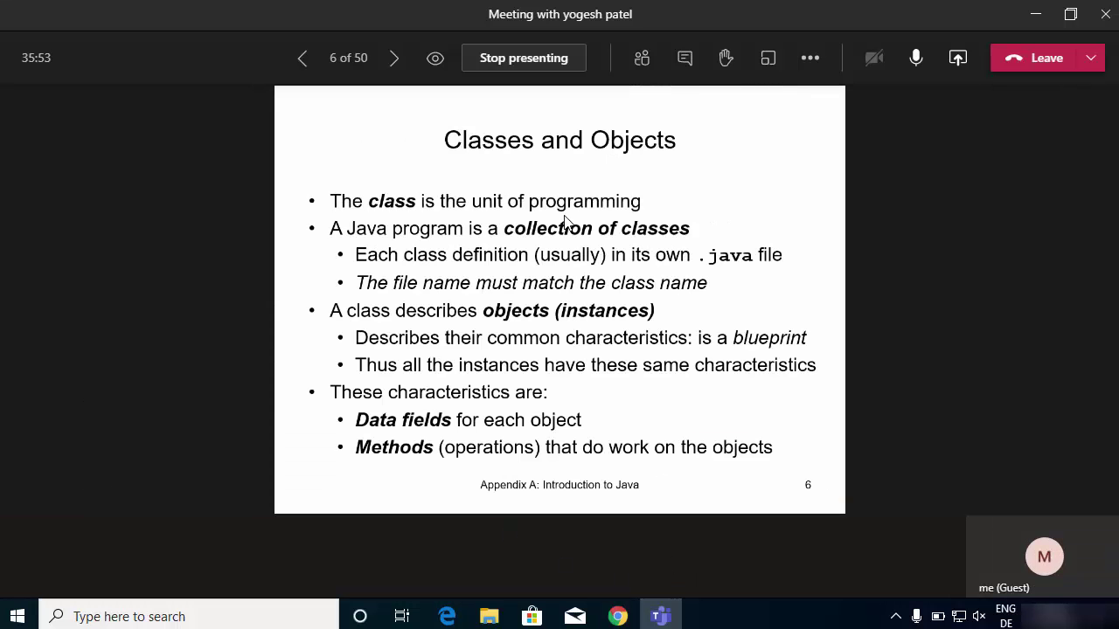
Disable private viewing with the eye icon and confirm the participant view follows to slide 7.
{"action": "left_click", "coordinate": [435, 63]}
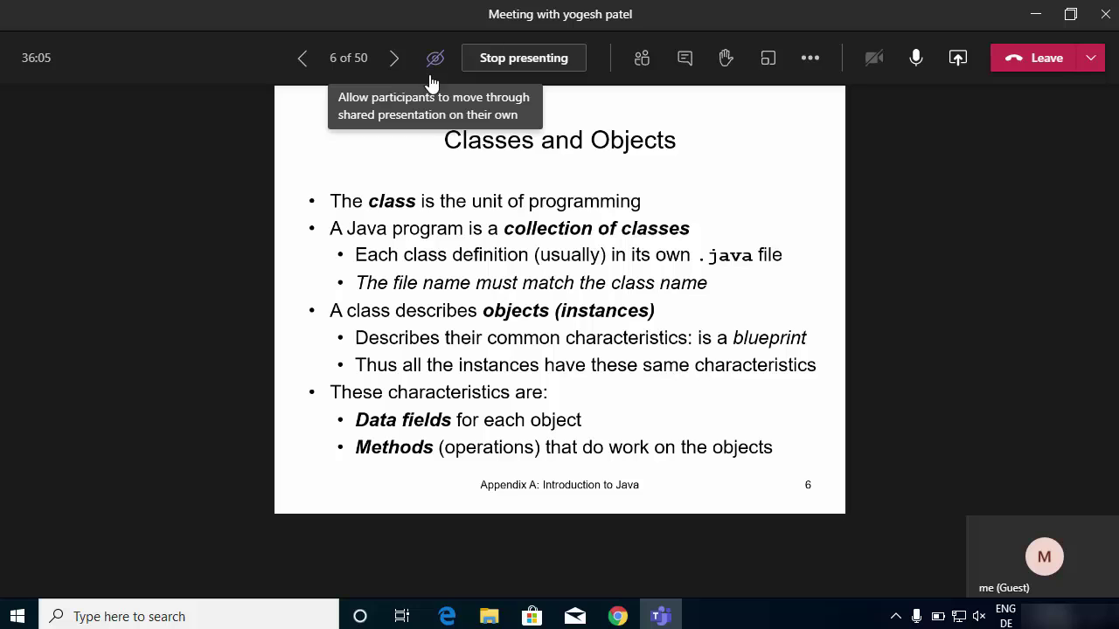
{"action": "left_click", "coordinate": [618, 616]}
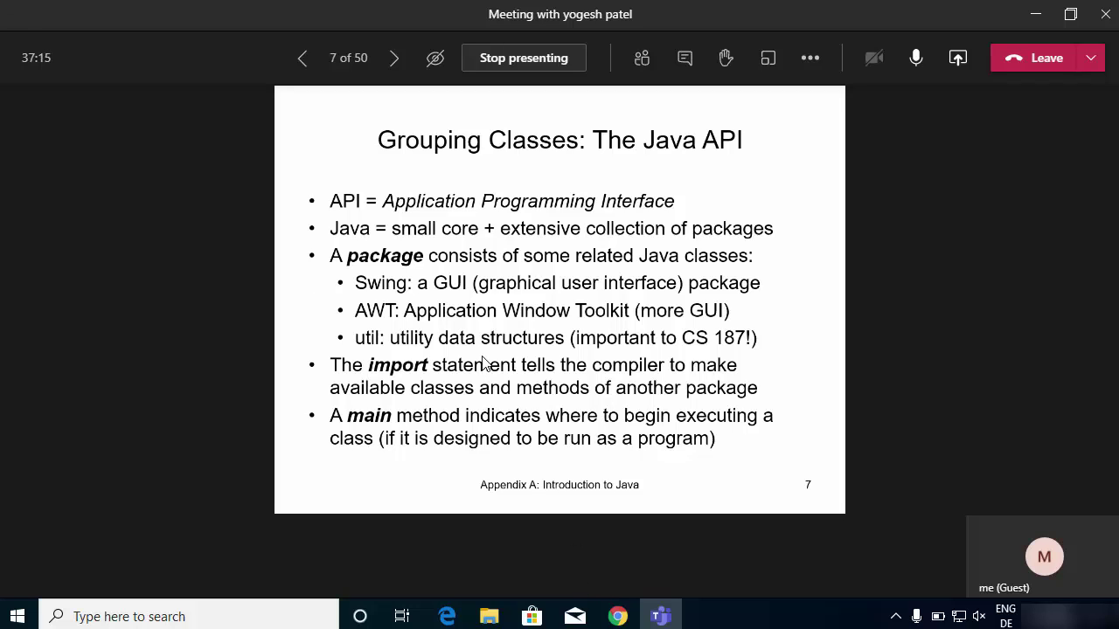
{"action": "left_click", "coordinate": [618, 616]}
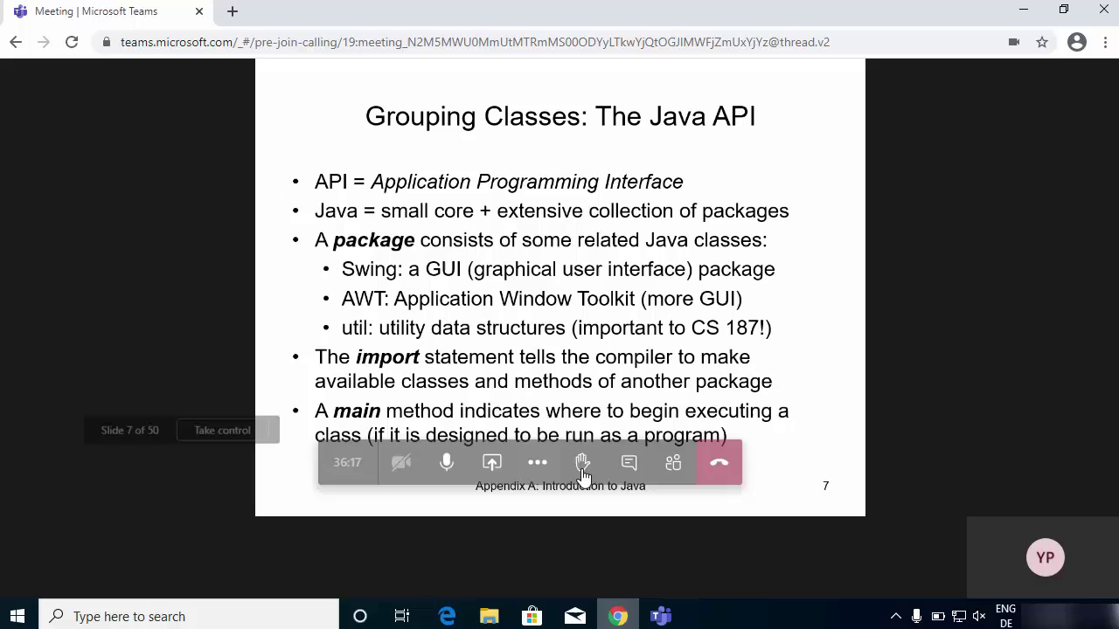
As the participant, take control and go to slide 10 and back to 8; then the presenter retakes control.
{"action": "left_click", "coordinate": [219, 424]}
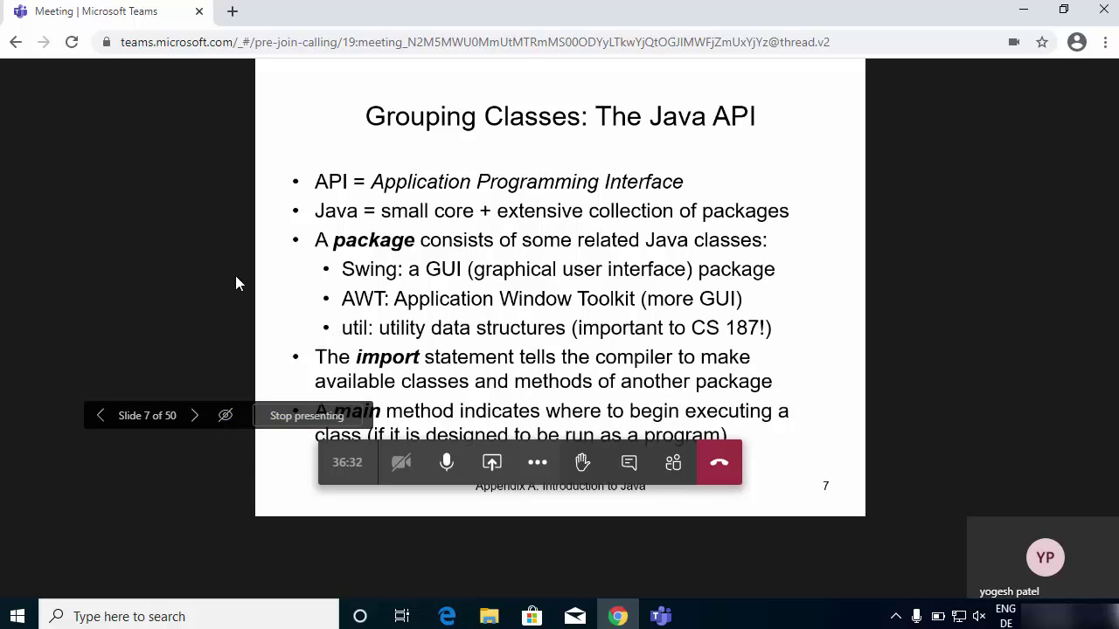
{"action": "left_click", "coordinate": [195, 417]}
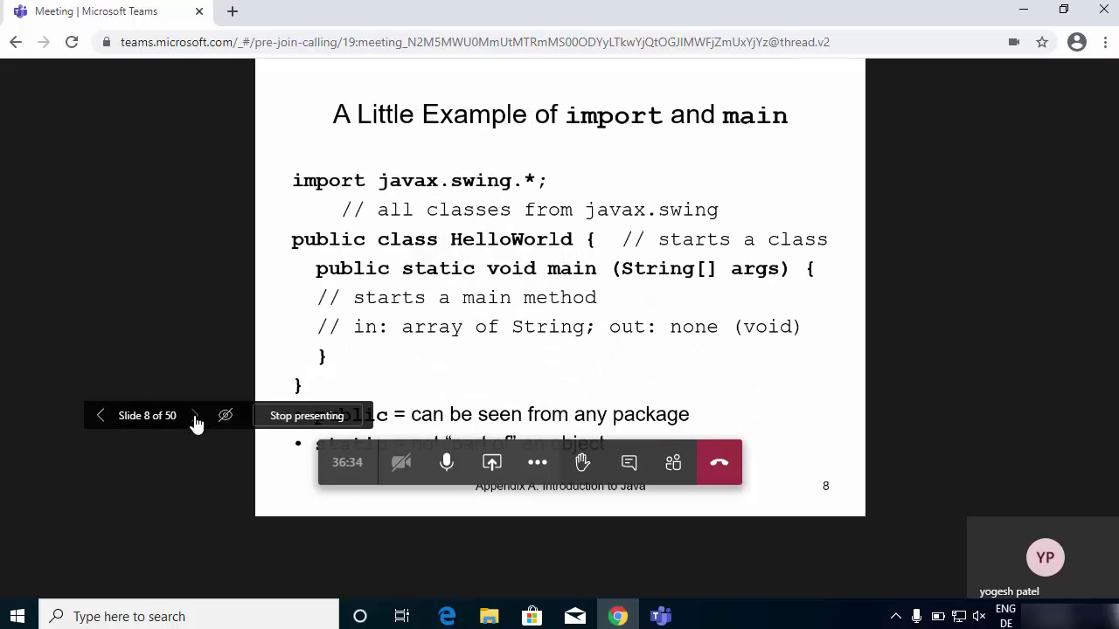
{"action": "left_click", "coordinate": [195, 417]}
{"action": "left_click", "coordinate": [195, 417]}
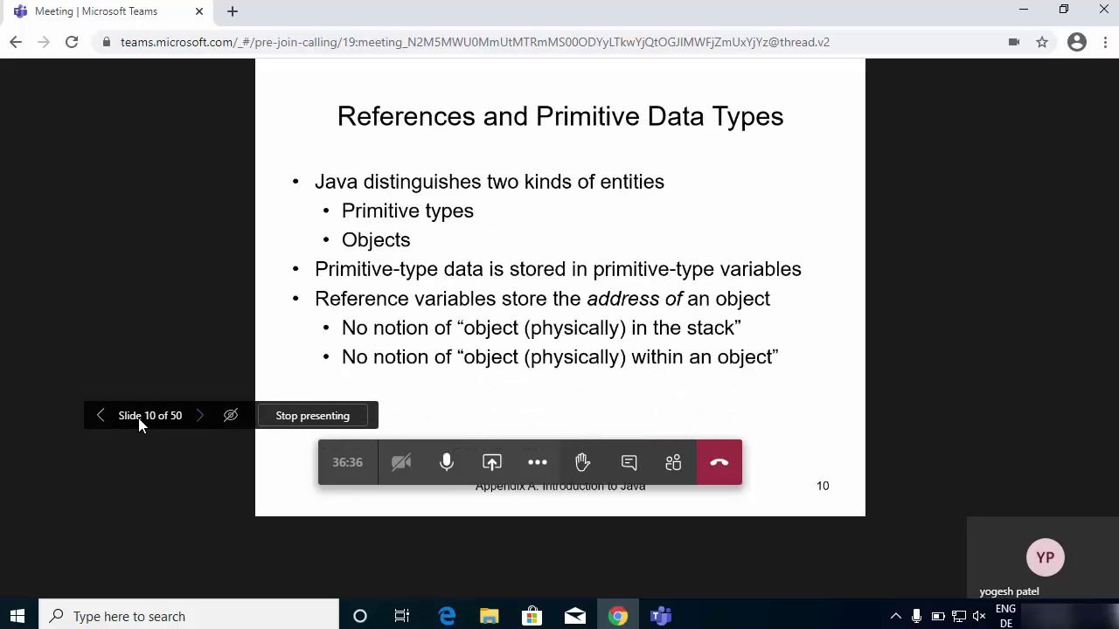
{"action": "left_click", "coordinate": [102, 419]}
{"action": "left_click", "coordinate": [101, 418]}
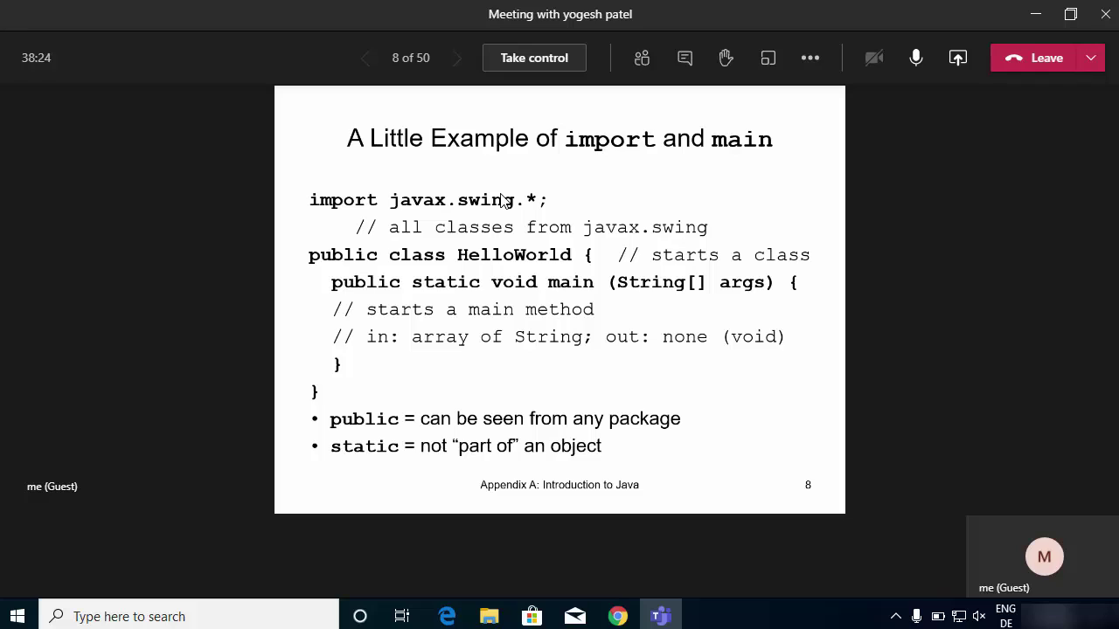
{"action": "left_click", "coordinate": [542, 68]}
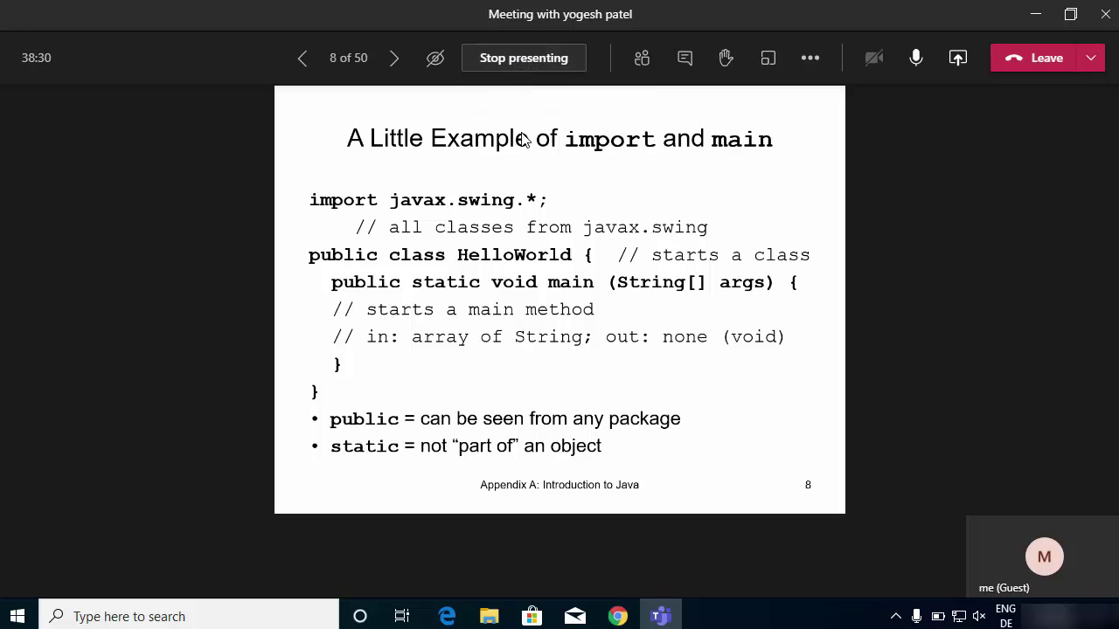